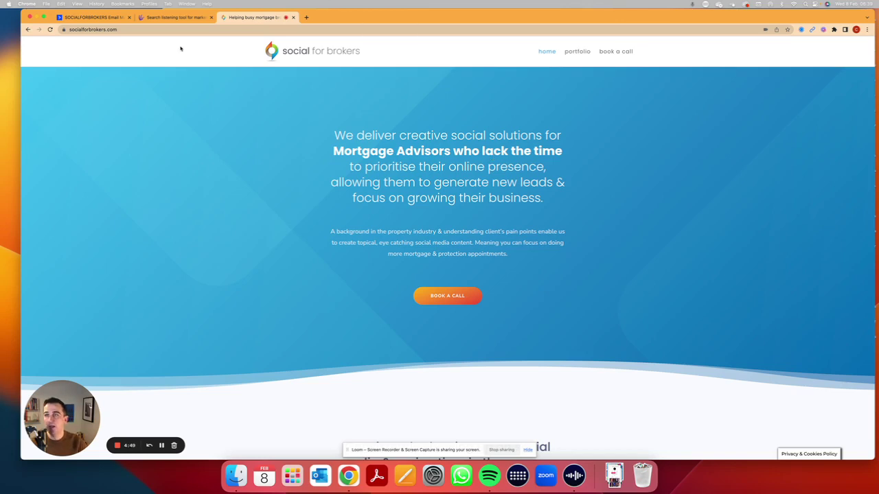
Switch Chrome from the Social for Brokers site to the AnswerThePublic tab.
click(175, 17)
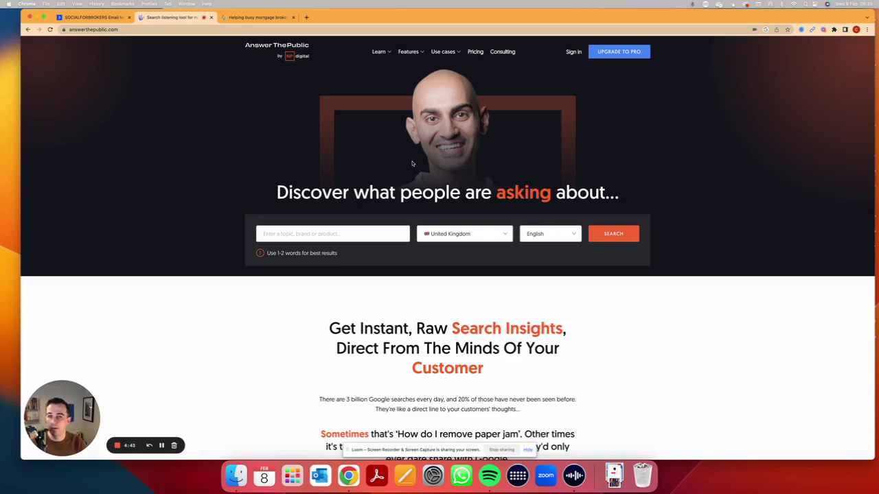
Log in to AnswerThePublic with the autofilled credentials to reach the saved 'mortgage' search.
click(574, 52)
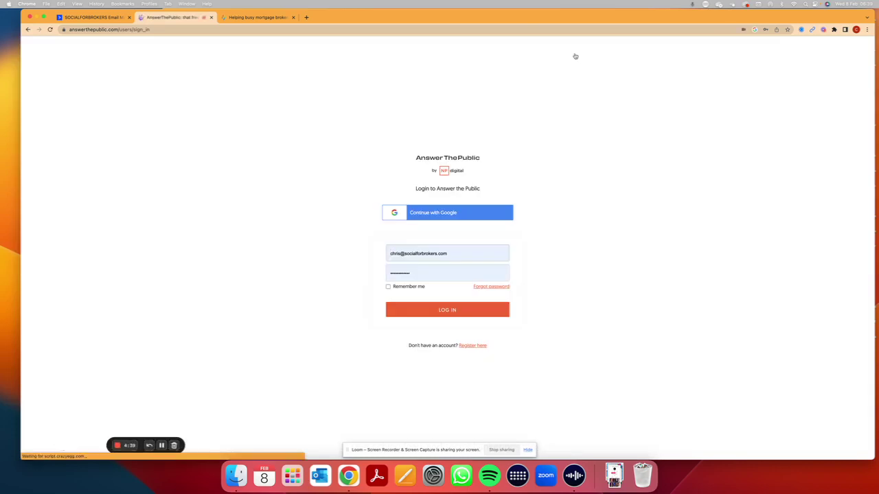
drag(399, 345, 493, 348)
click(493, 348)
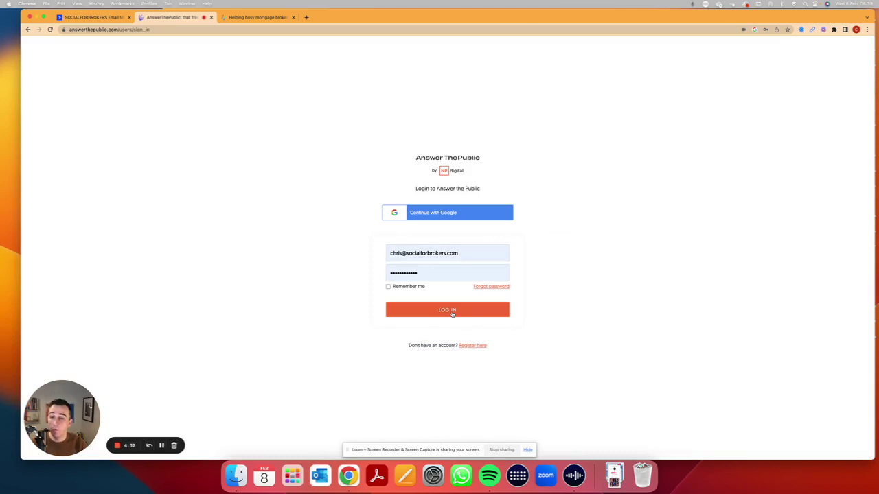
click(452, 313)
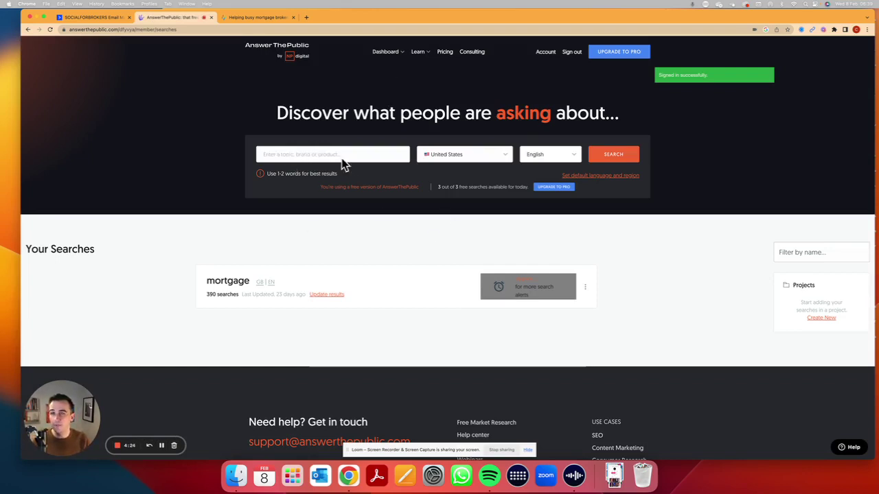
Choose United Kingdom as the search country and place the cursor in the topic box.
click(462, 160)
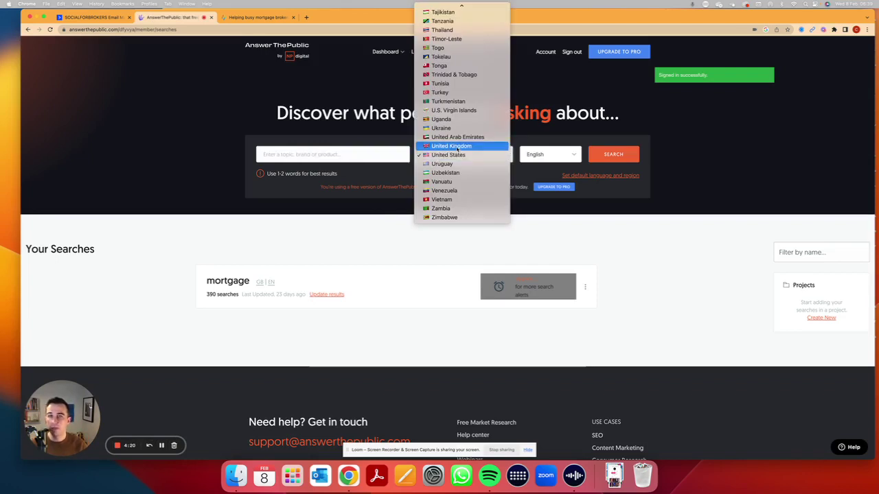
click(457, 146)
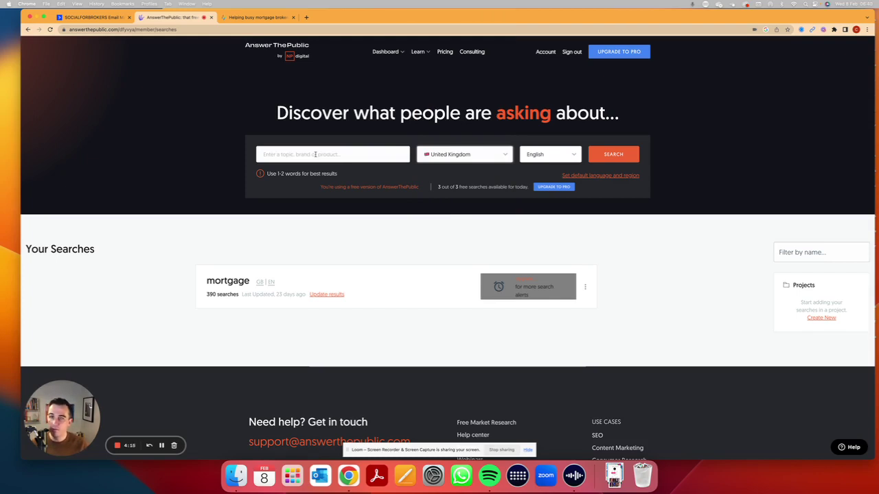
click(315, 155)
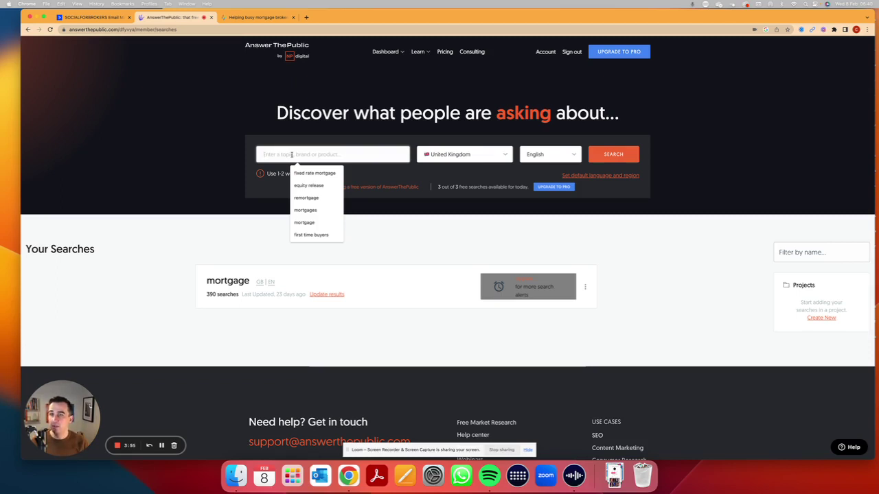
Search for 'mortgage' to get the 392-result UK English report.
text(mortgage)
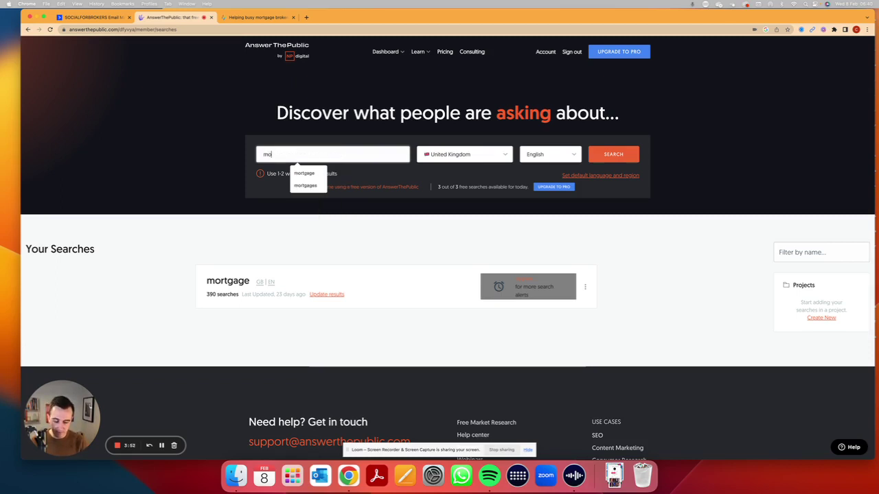
click(405, 170)
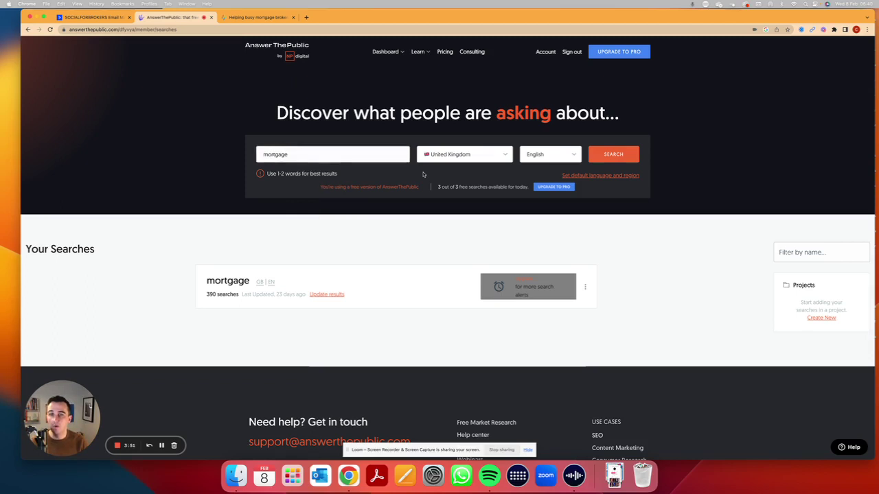
click(617, 157)
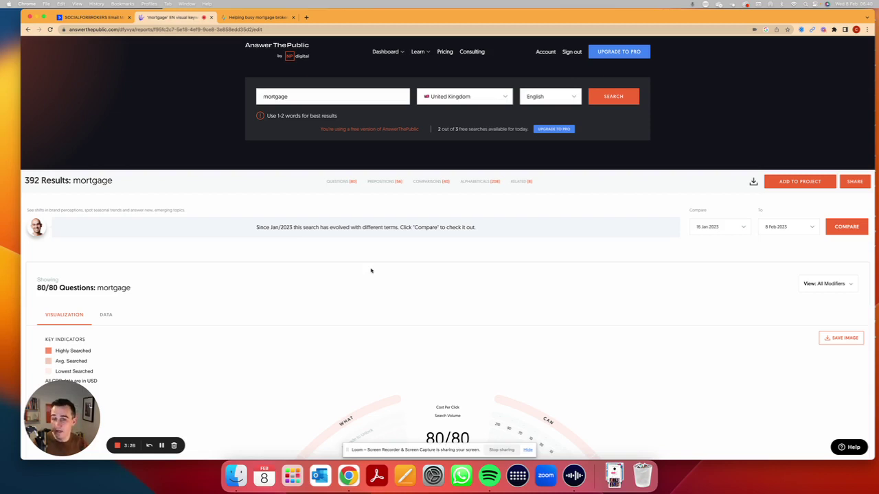
scroll(328, 271, down, 5)
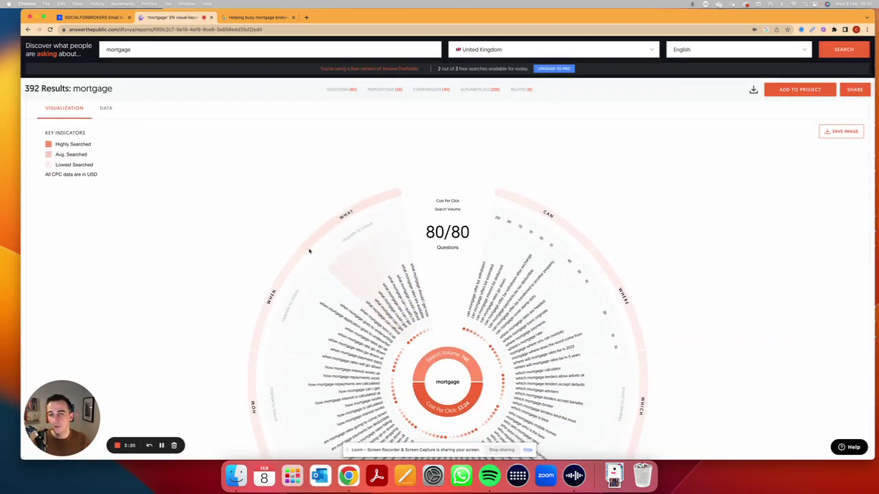
scroll(251, 235, down, 1)
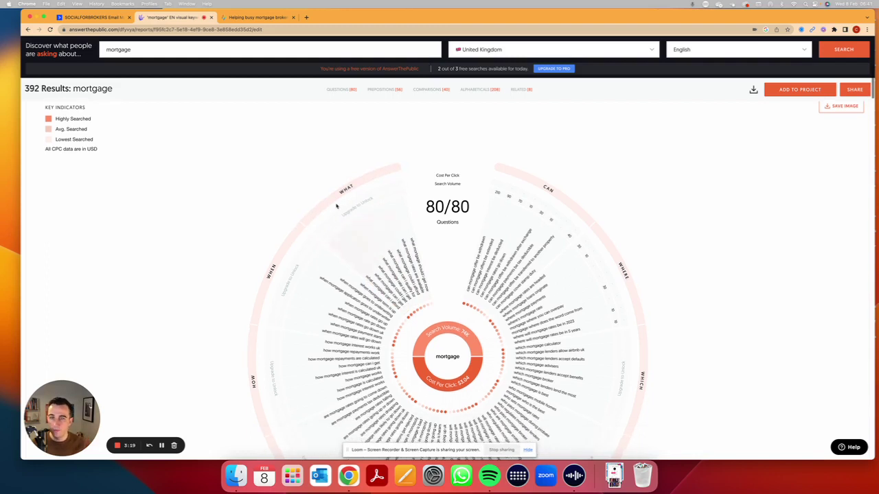
scroll(338, 197, down, 1)
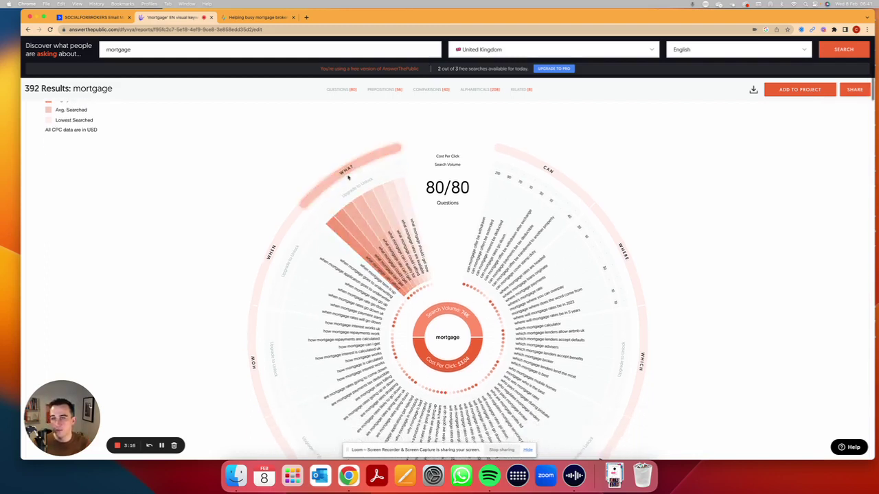
scroll(295, 385, down, 2)
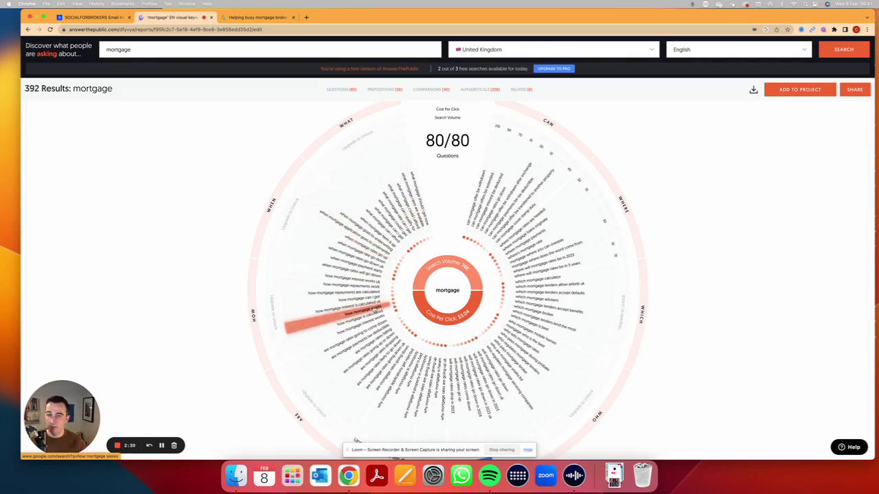
scroll(199, 161, up, 5)
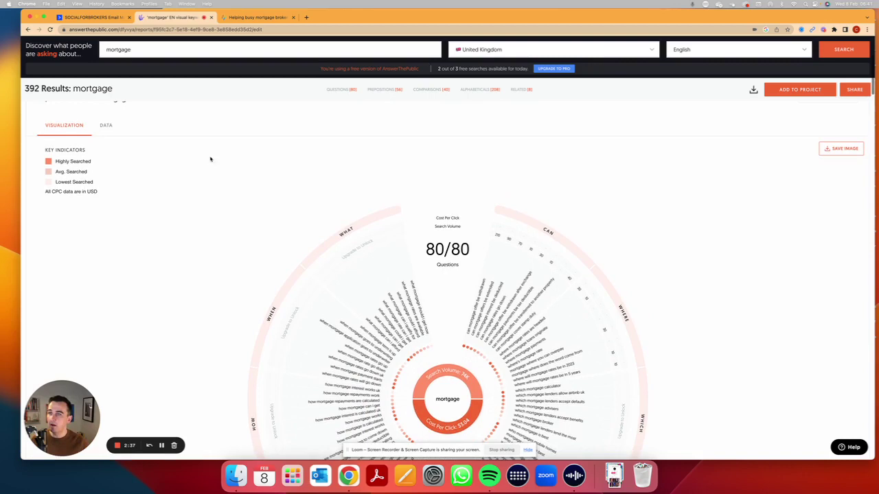
Switch the Questions section to DATA view and scroll through the keyword tables.
click(106, 126)
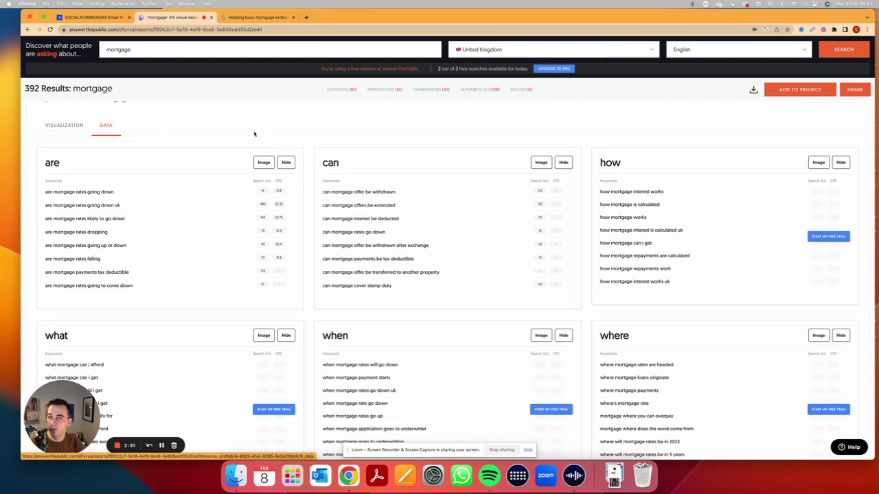
scroll(285, 133, up, 5)
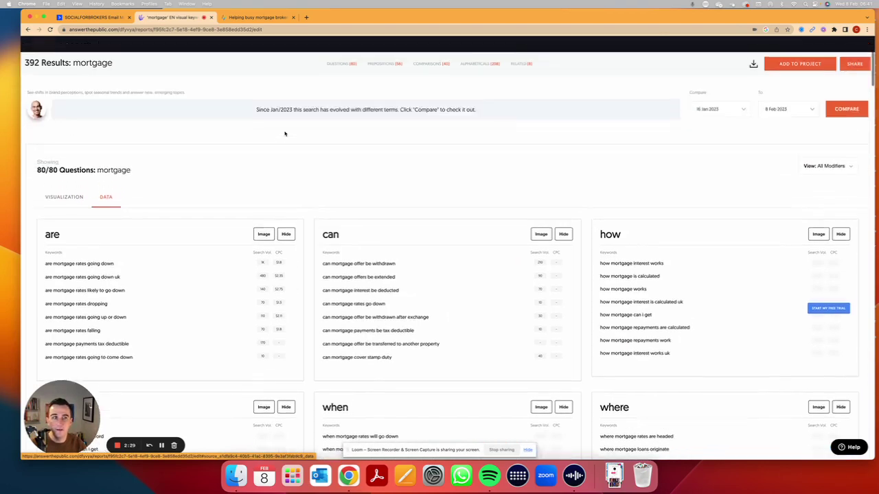
scroll(683, 242, down, 2)
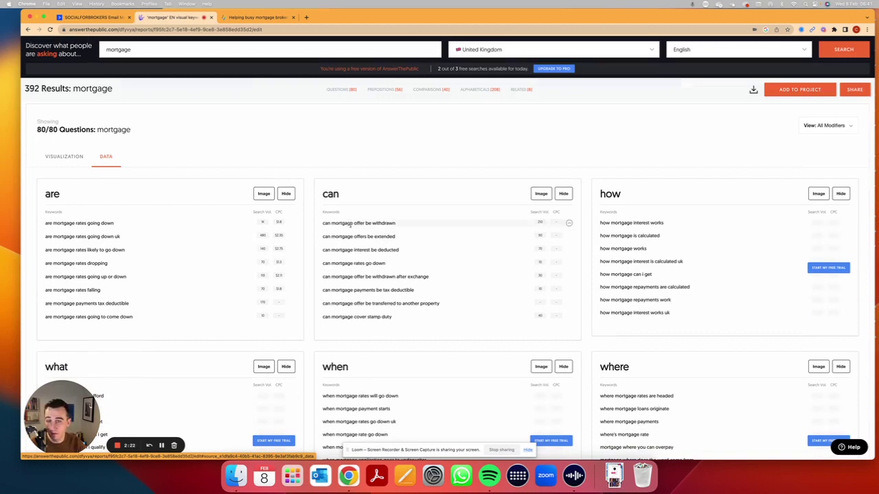
scroll(350, 225, down, 5)
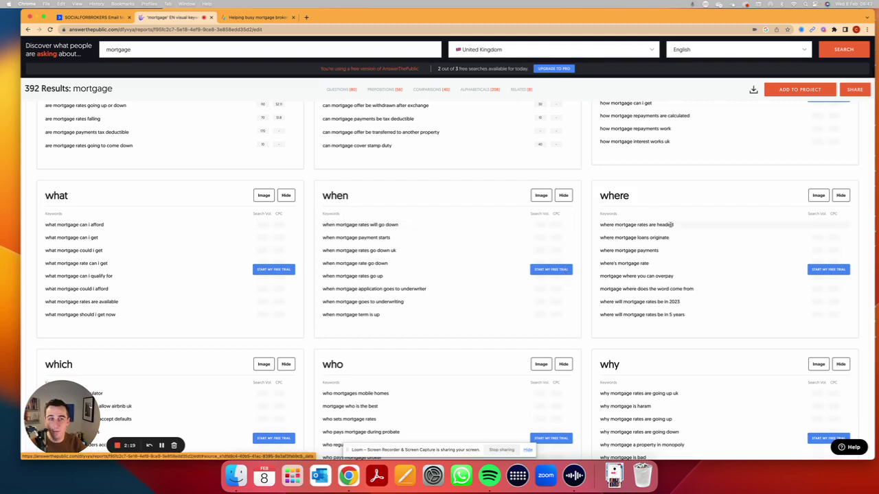
scroll(487, 270, down, 9)
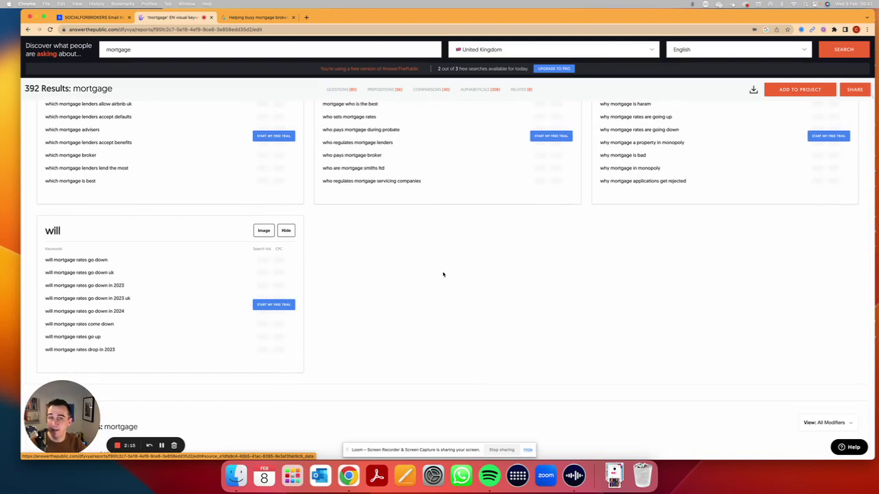
scroll(443, 275, up, 15)
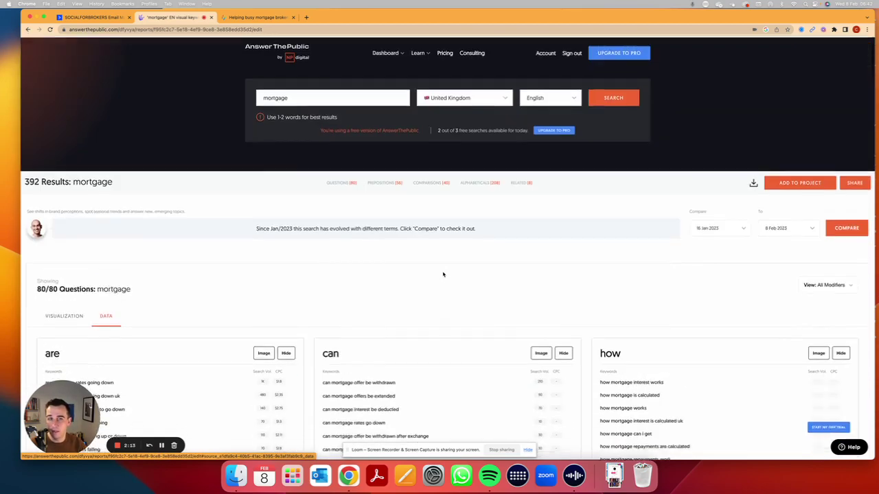
scroll(210, 314, down, 20)
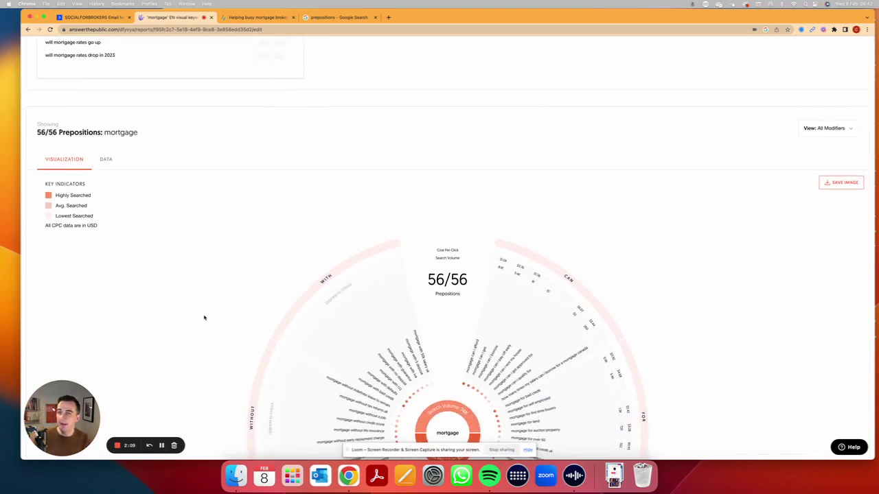
scroll(234, 288, down, 2)
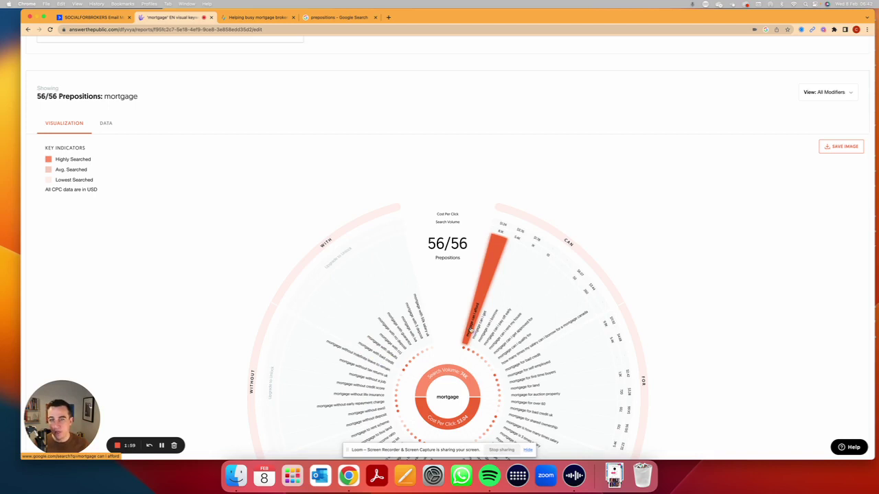
scroll(542, 354, down, 3)
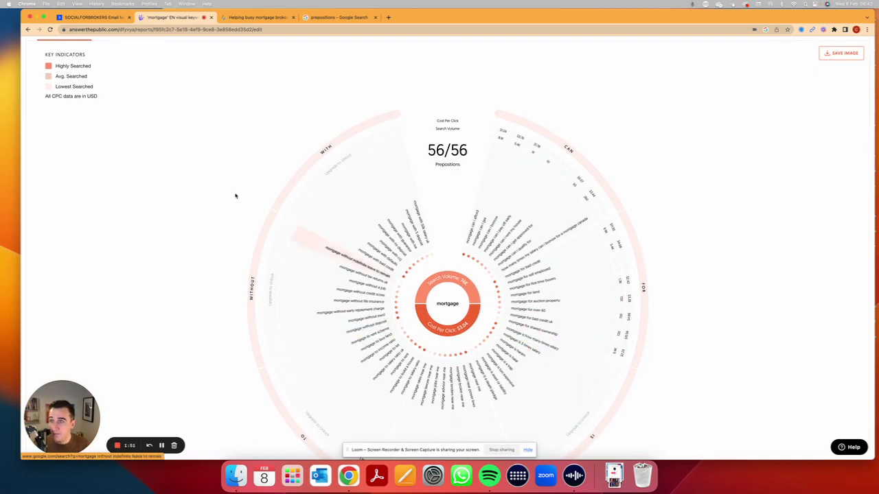
scroll(137, 151, up, 3)
Switch the Prepositions section to DATA view and browse its 56 keywords, such as 'mortgage for bad credit'.
click(105, 71)
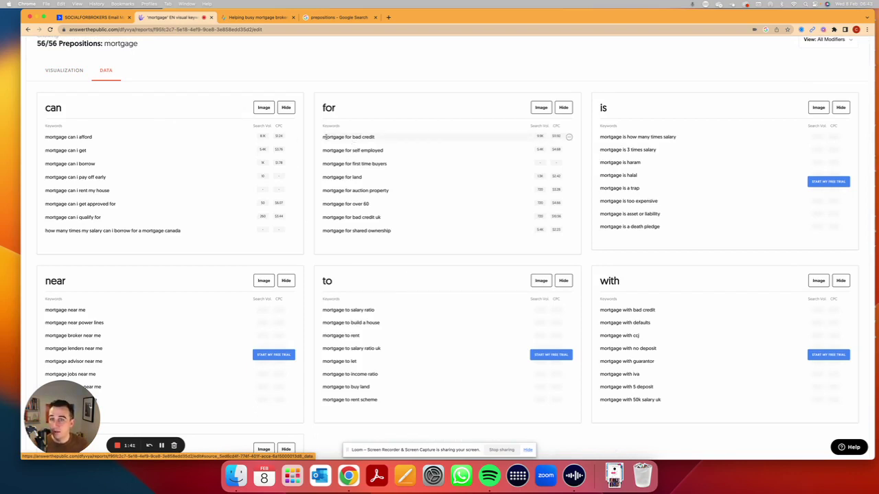
drag(324, 137, 374, 136)
click(374, 137)
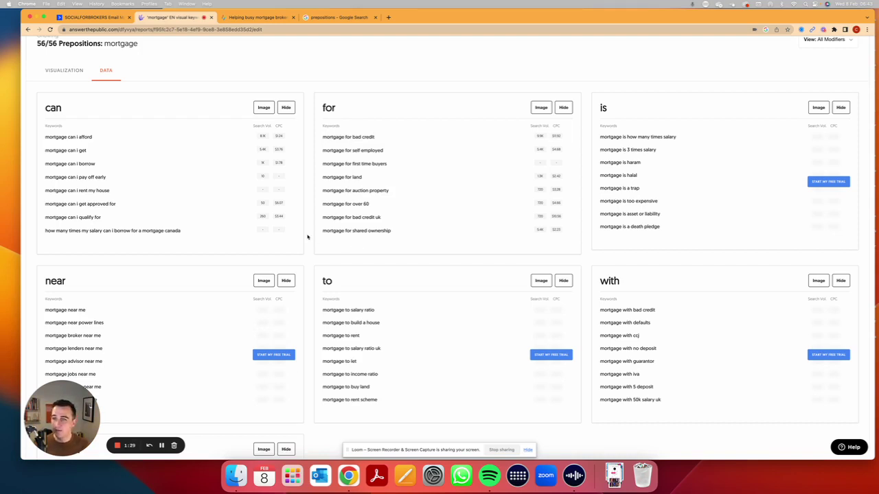
scroll(307, 237, down, 3)
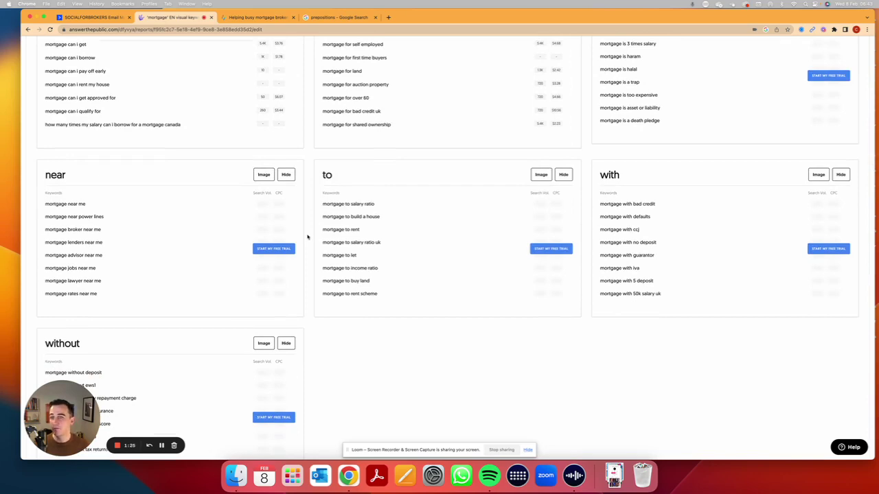
scroll(310, 237, up, 15)
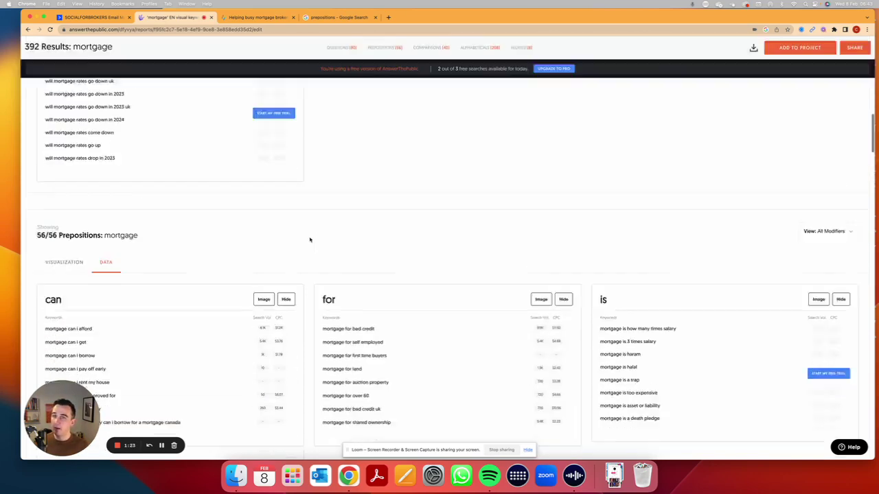